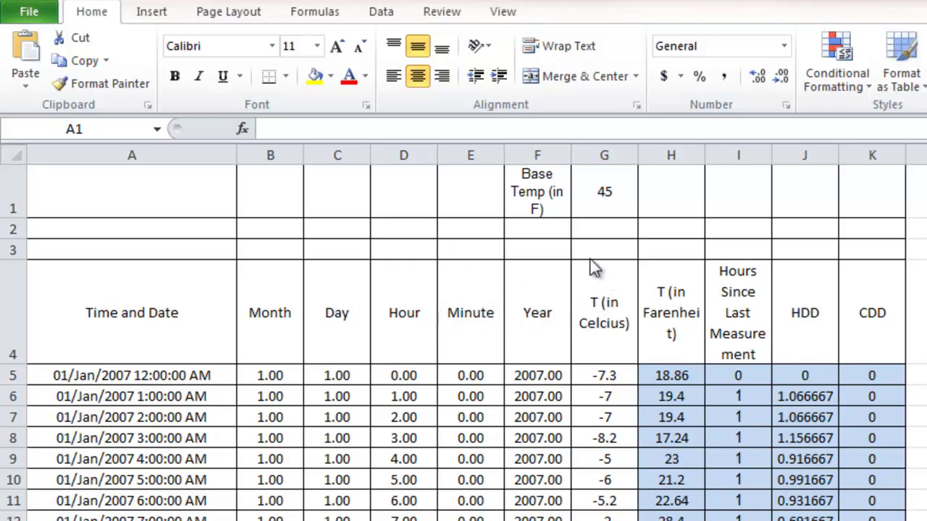
# Step: Set the base temperature in the three-parameter natural gas model table to 45
pyautogui.click(606, 198)
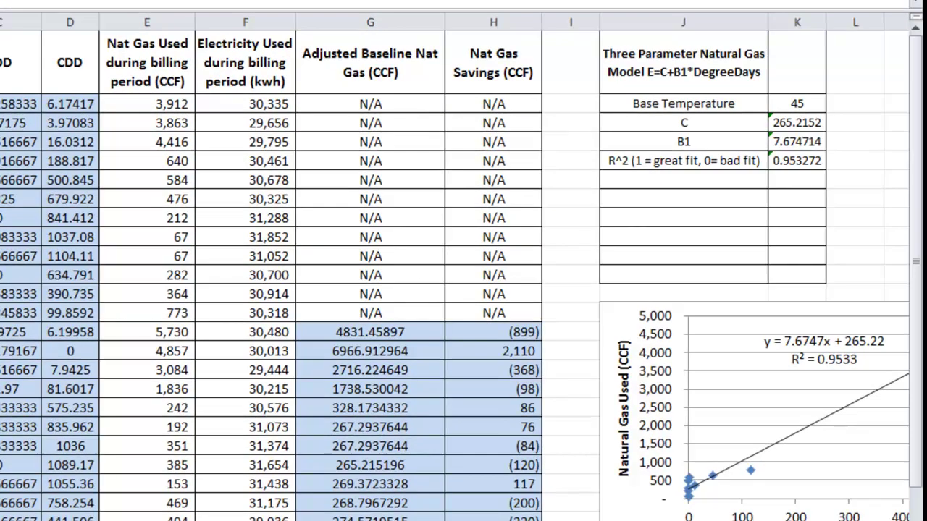
pyautogui.hscroll(4, 464, 260)
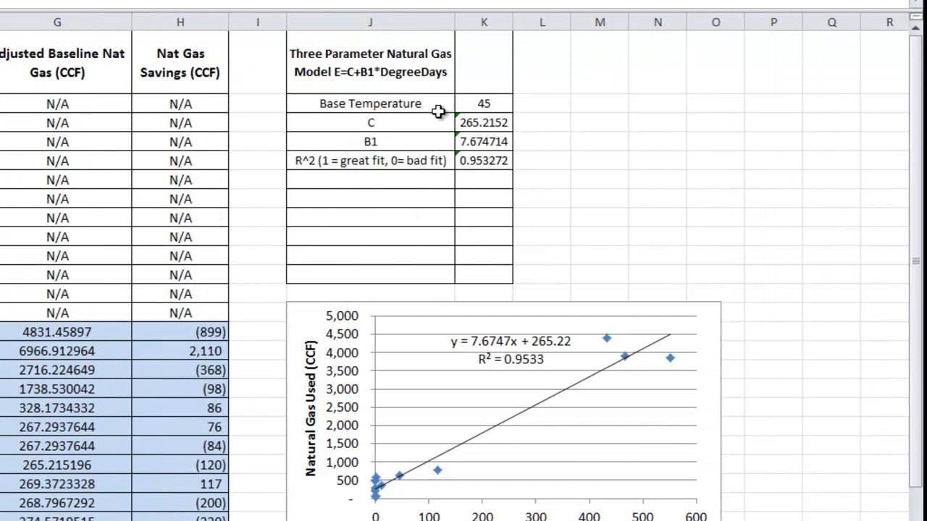
pyautogui.click(484, 101)
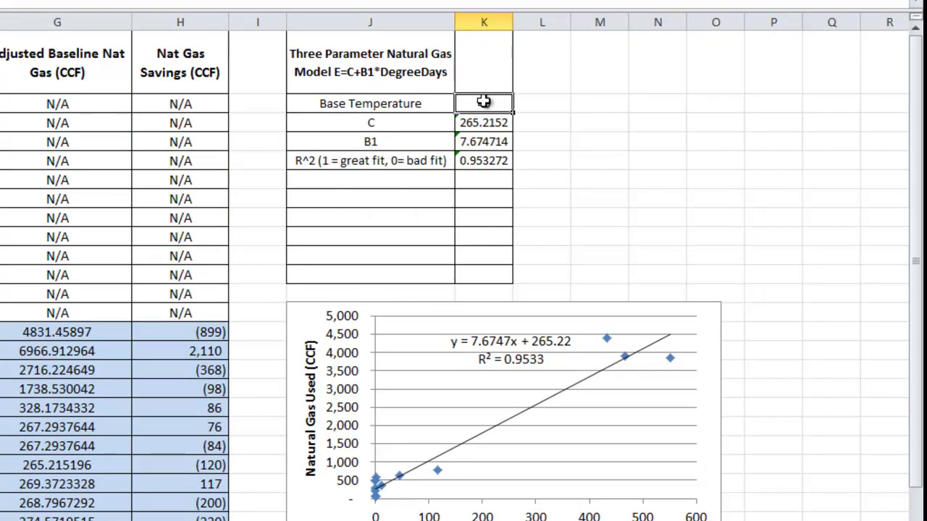
pyautogui.write('45')
pyautogui.press('Return')
pyautogui.click(496, 99)
# Step: Examine the bill start date and bill end date columns and the dates of the first billing period
pyautogui.hscroll(-3, 463, 268)
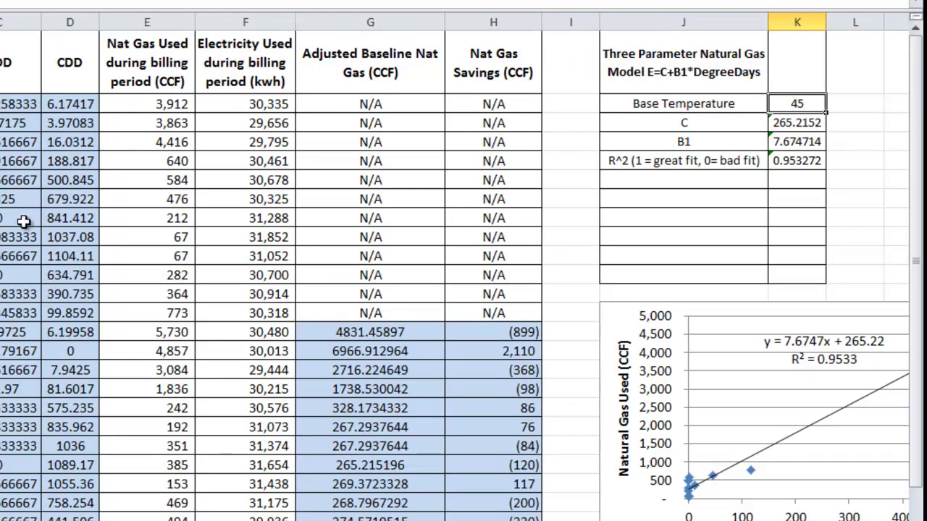
pyautogui.hscroll(-3, 101, 65)
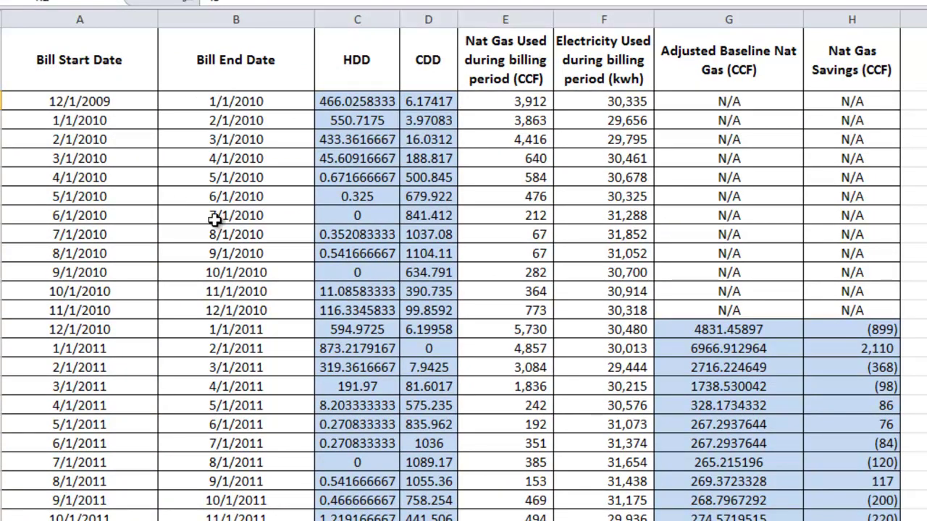
pyautogui.click(91, 103)
pyautogui.click(227, 101)
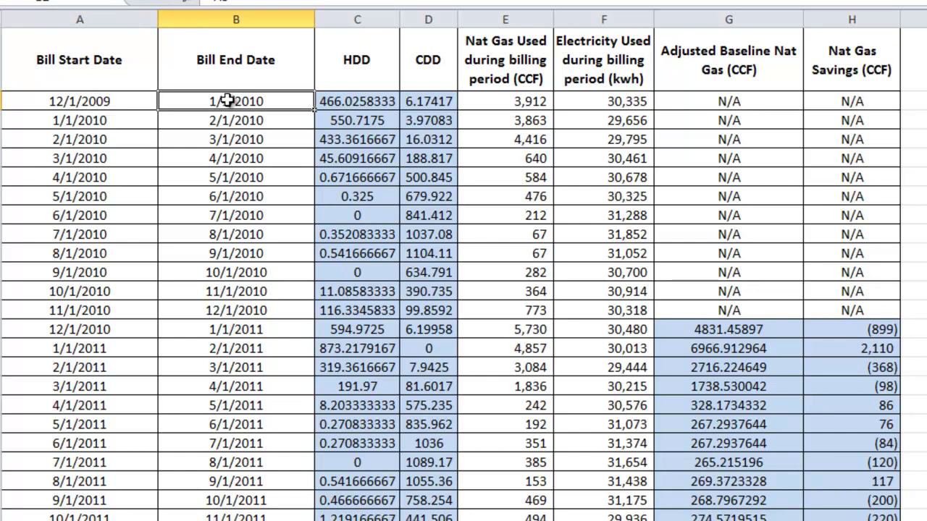
pyautogui.click(69, 70)
pyautogui.click(174, 67)
pyautogui.click(103, 64)
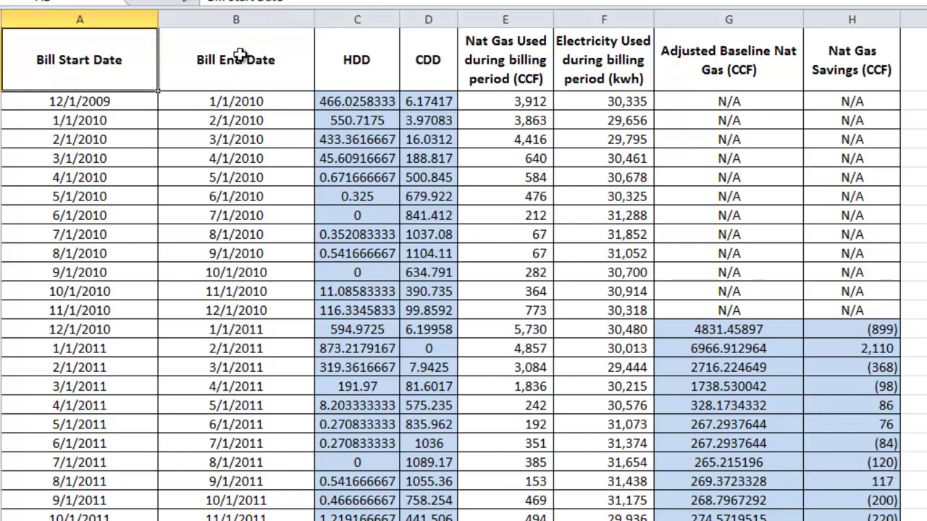
# Step: Examine the column headings for natural gas used, electricity used, adjusted baseline, gas savings, HDD and CDD
pyautogui.click(505, 62)
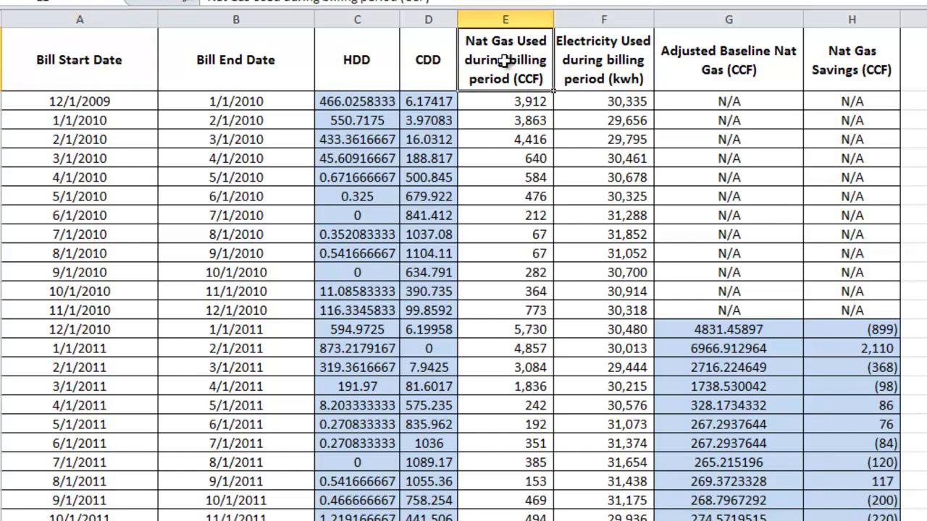
pyautogui.click(606, 76)
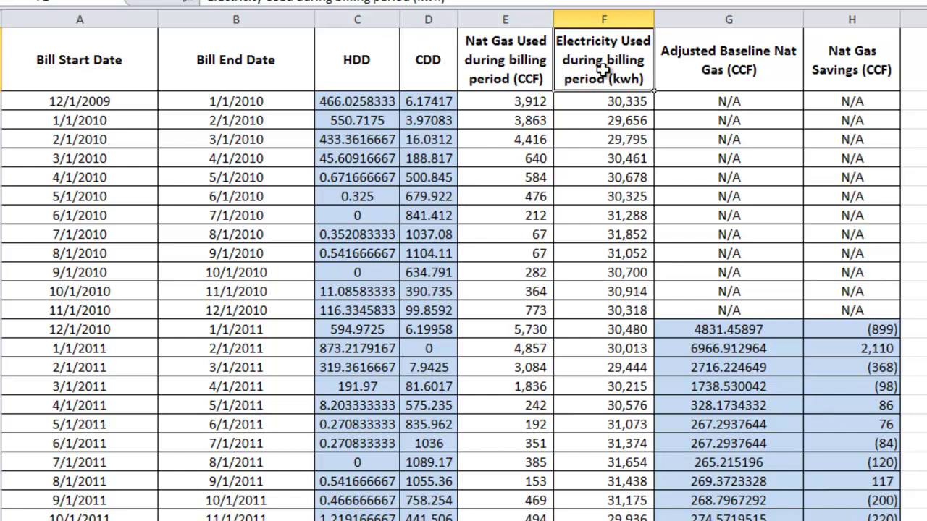
pyautogui.click(740, 56)
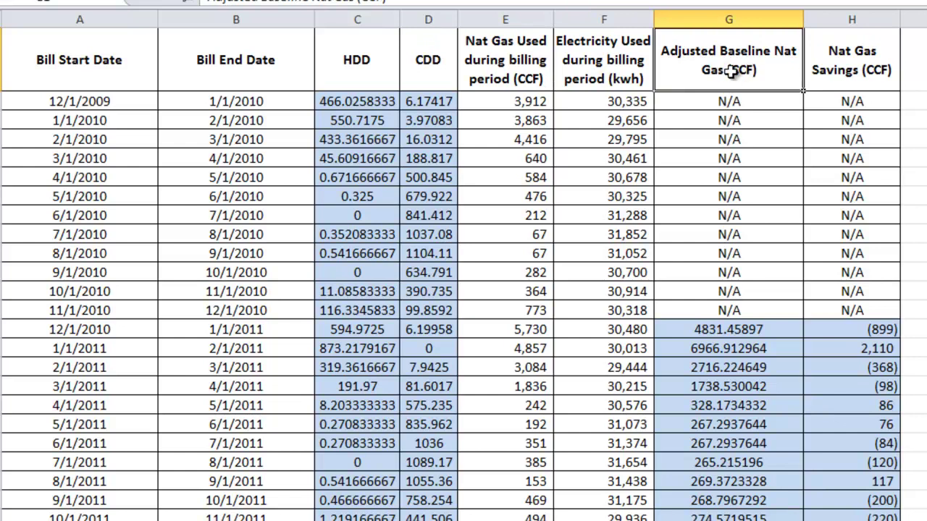
pyautogui.click(845, 55)
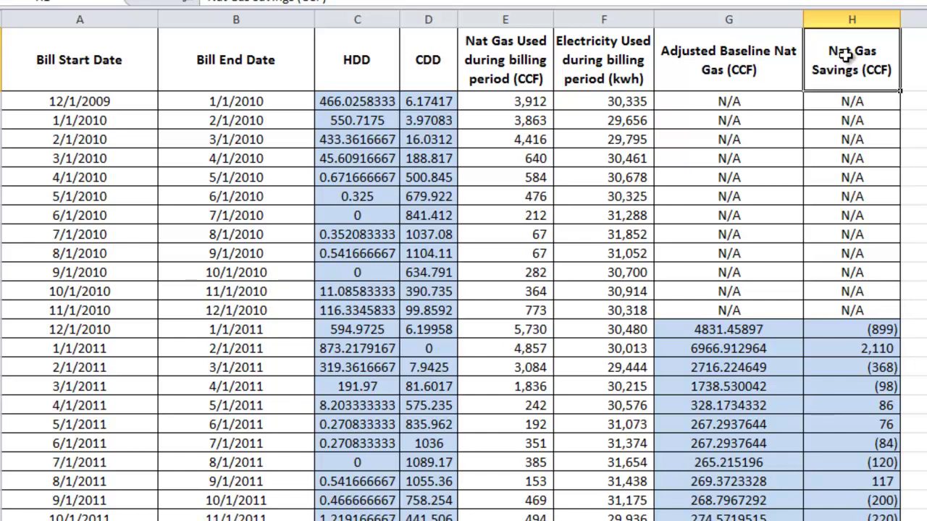
pyautogui.click(370, 74)
pyautogui.click(428, 68)
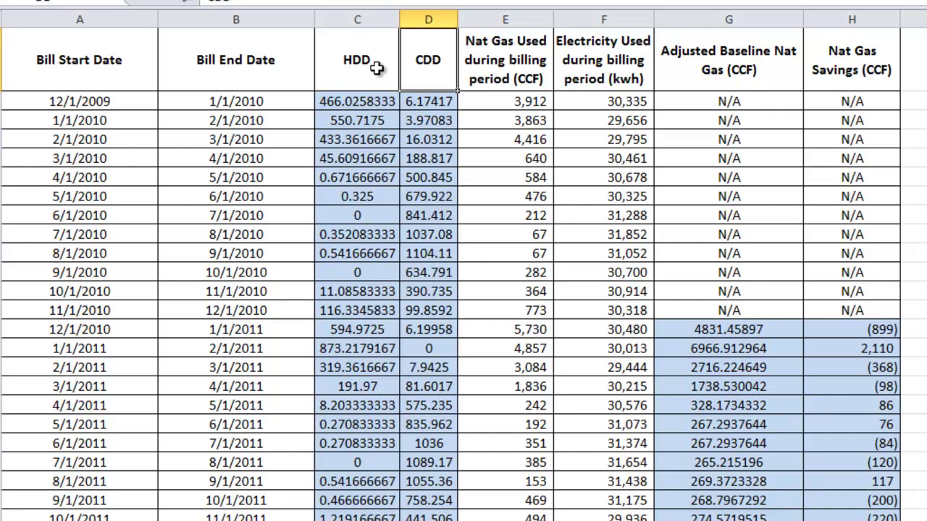
# Step: Compare the hourly degree-day data on the preceding weather sheet with the start and end dates of the first billing period
pyautogui.hotkey('ctrl', 'pageup')
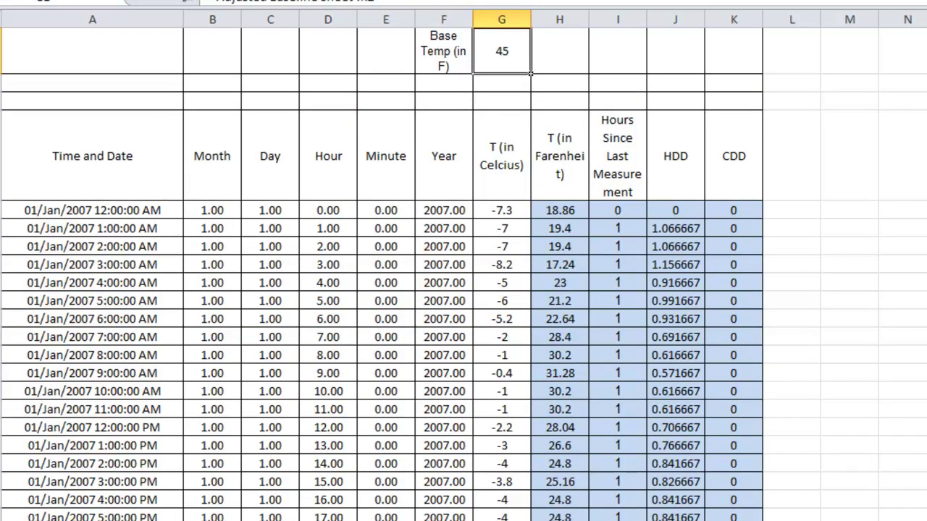
pyautogui.hotkey('ctrl', 'pagedown')
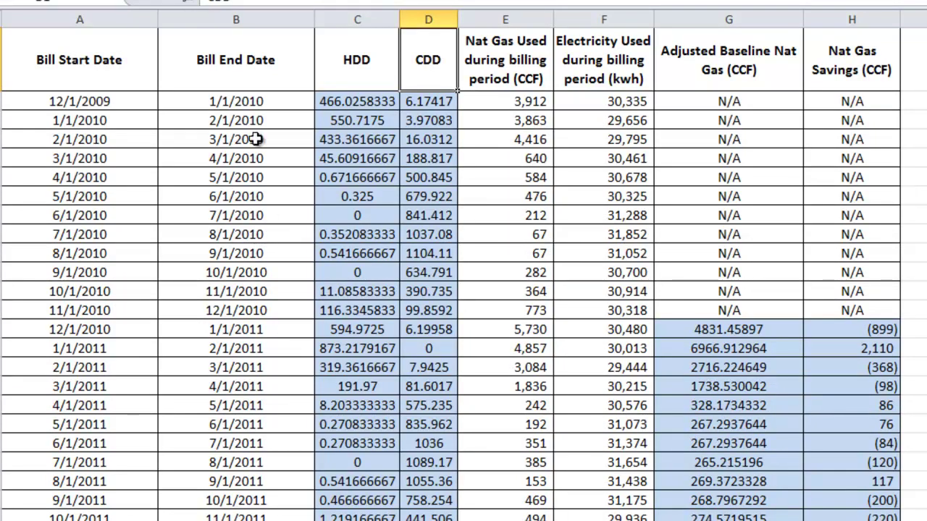
pyautogui.moveTo(97, 100); pyautogui.dragTo(246, 100)
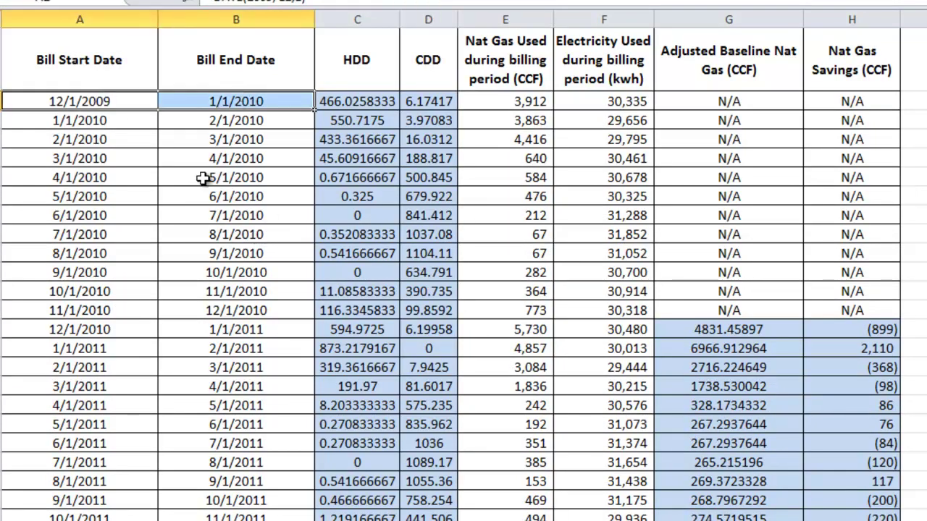
pyautogui.click(102, 82)
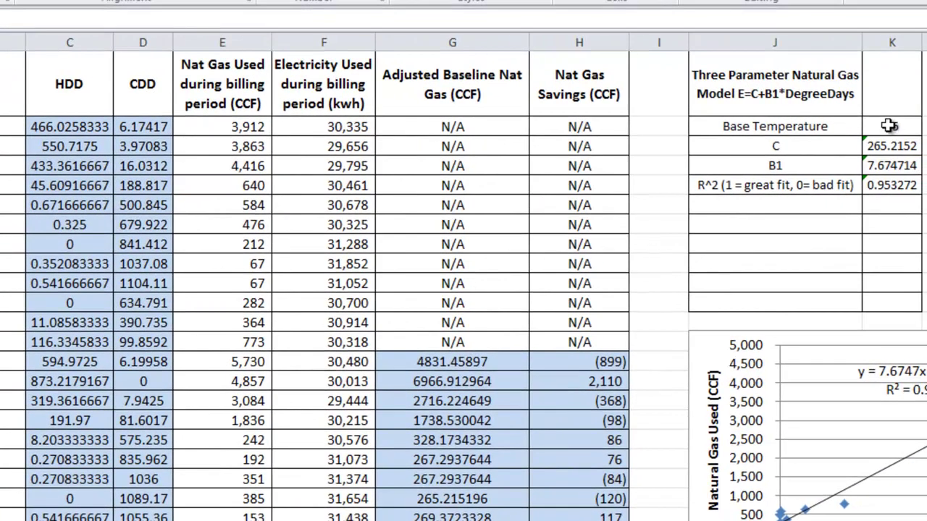
# Step: Try a base temperature of 10 in the natural gas model table
pyautogui.click(888, 126)
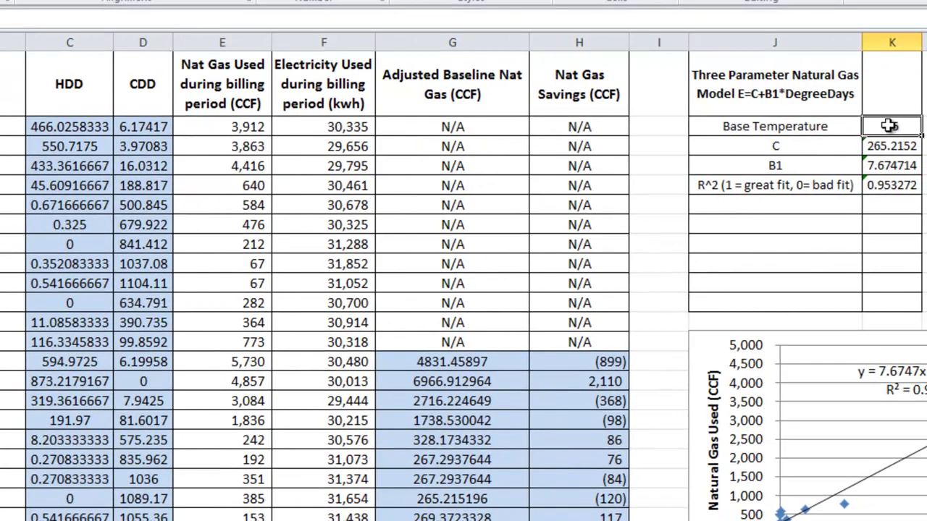
pyautogui.write('60')
pyautogui.press('Return')
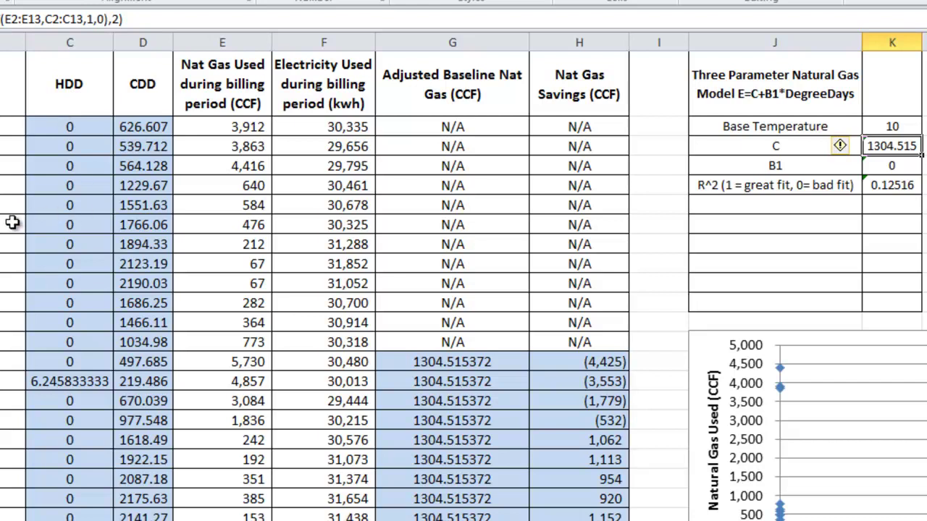
# Step: Change the natural gas model's base temperature to 65
pyautogui.click(891, 124)
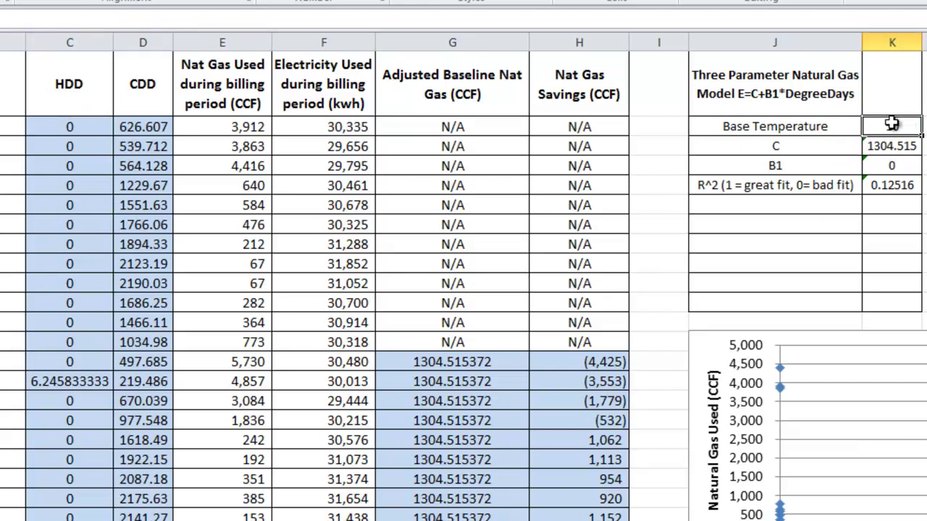
pyautogui.write('65')
pyautogui.press('Return')
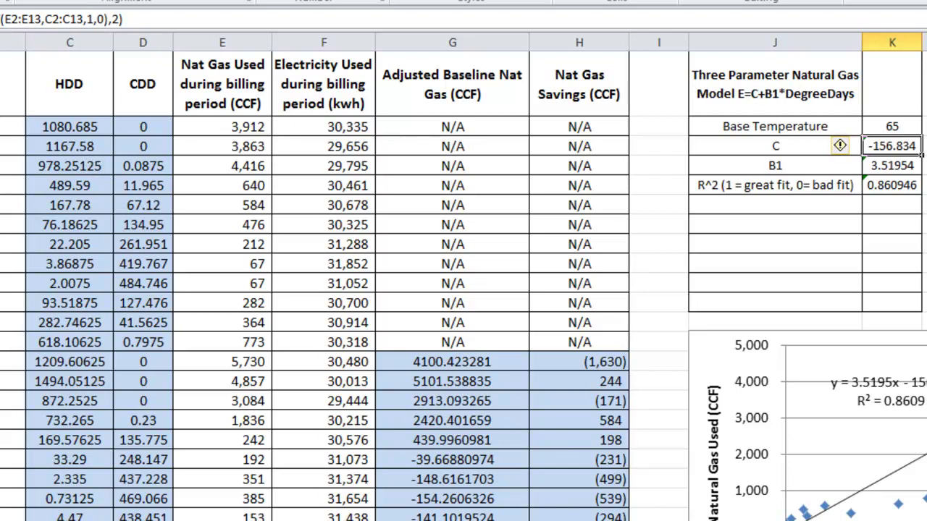
# Step: Examine the LINEST formulas behind C, B1 and R^2 in the model table and the last N/A cell of the adjusted baseline column
pyautogui.hscroll(3, 463, 275)
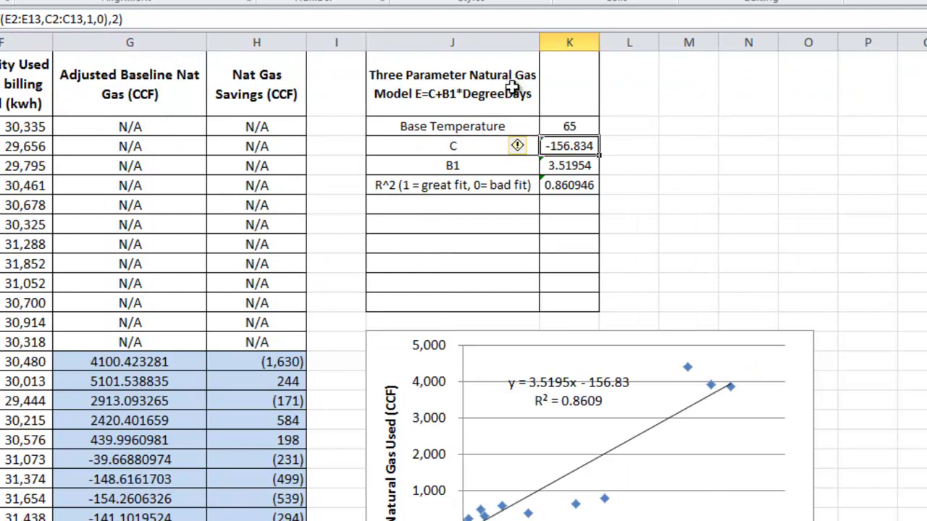
pyautogui.click(522, 119)
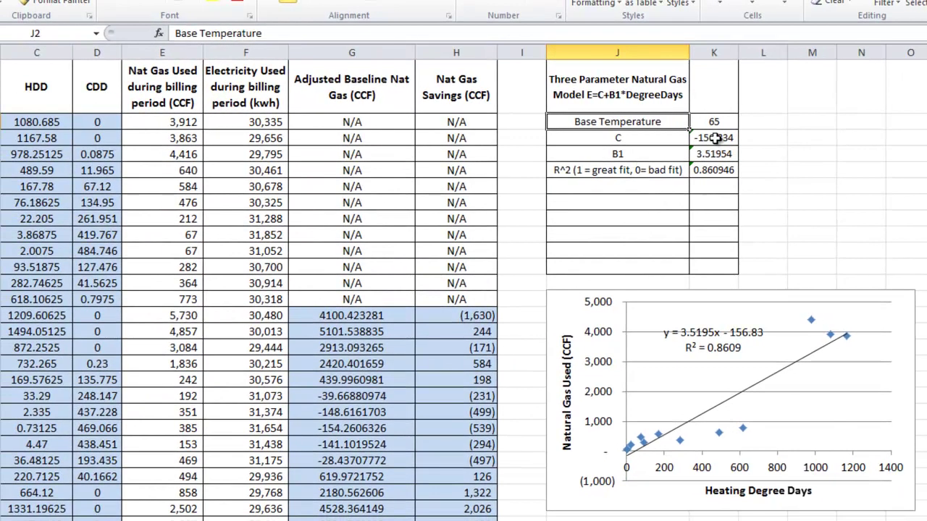
pyautogui.click(715, 138)
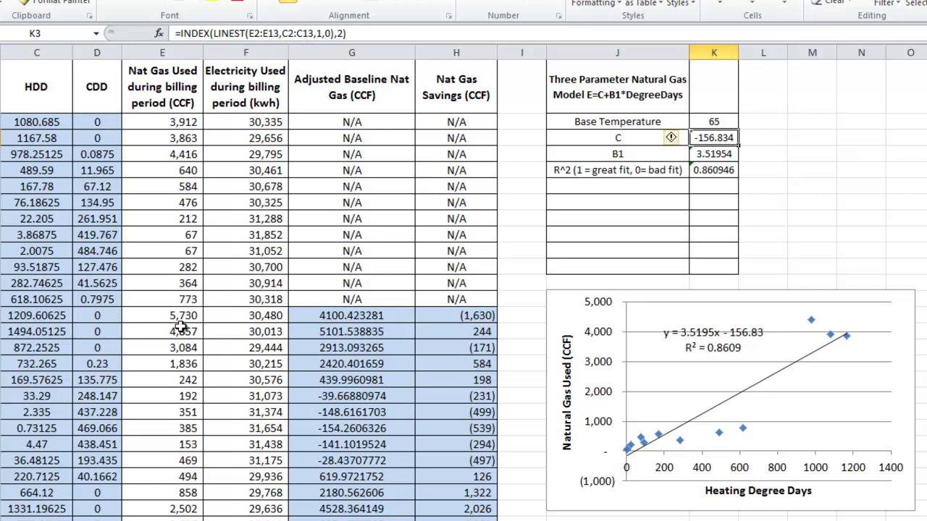
pyautogui.hscroll(-2, 354, 238)
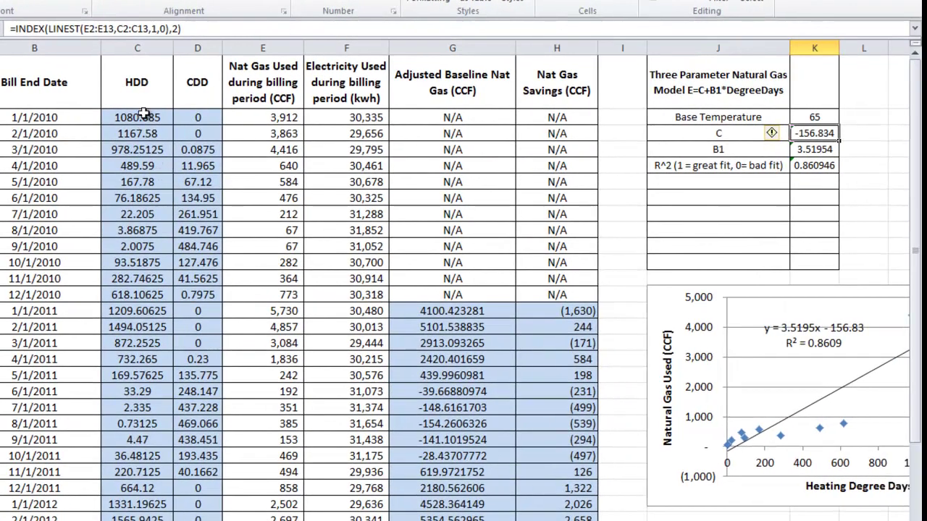
pyautogui.click(161, 28)
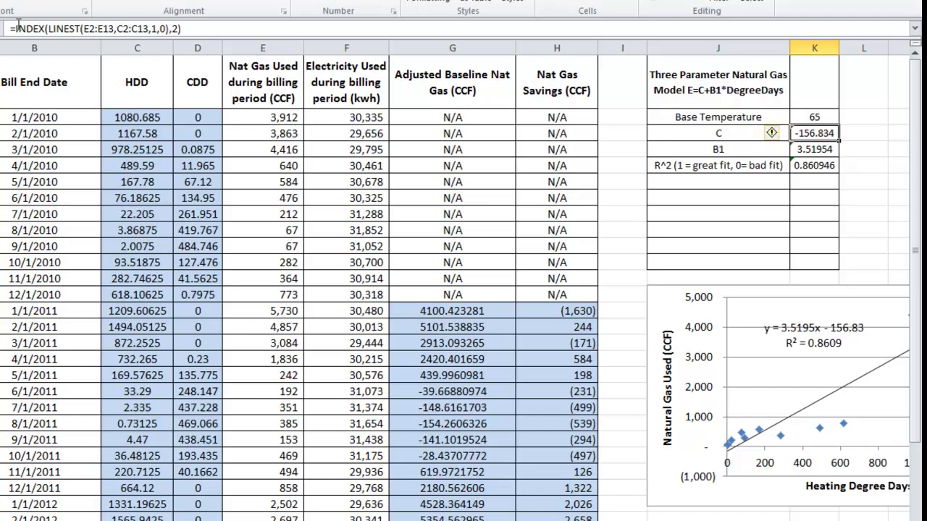
pyautogui.write('0')
pyautogui.click(808, 149)
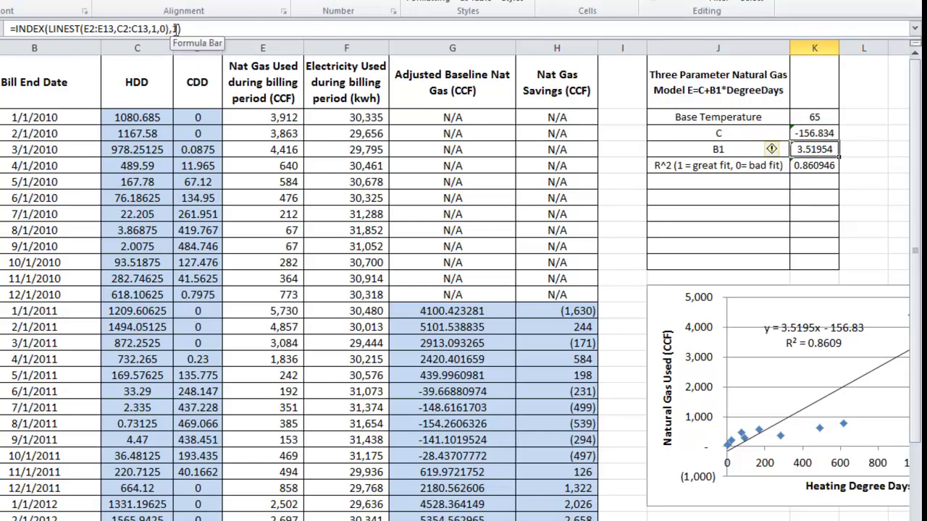
pyautogui.click(813, 166)
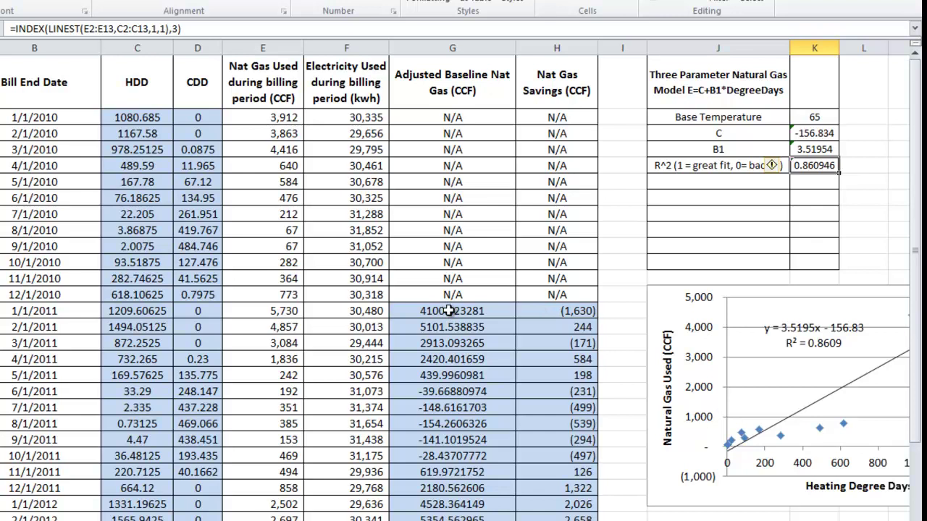
pyautogui.click(469, 296)
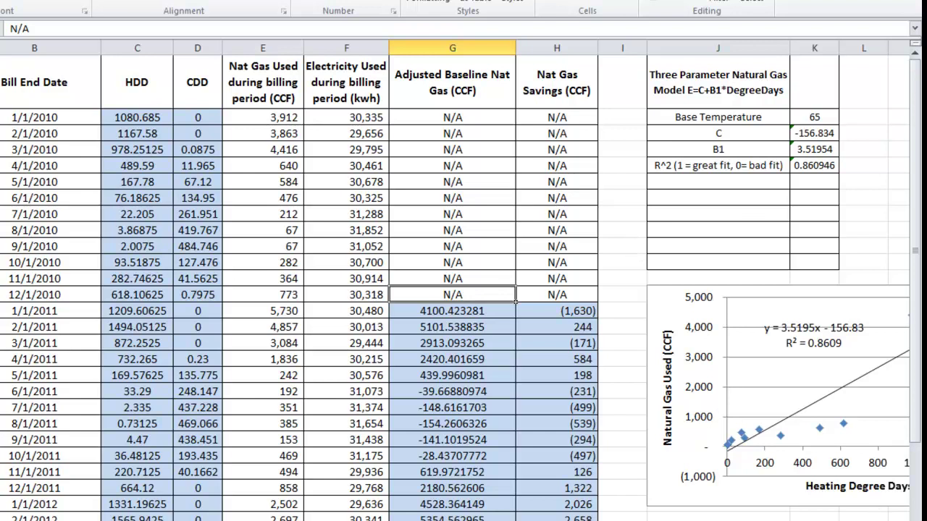
# Step: Try a base temperature of 75 in the natural gas model to test the regression fit
pyautogui.hscroll(1, 845, 512)
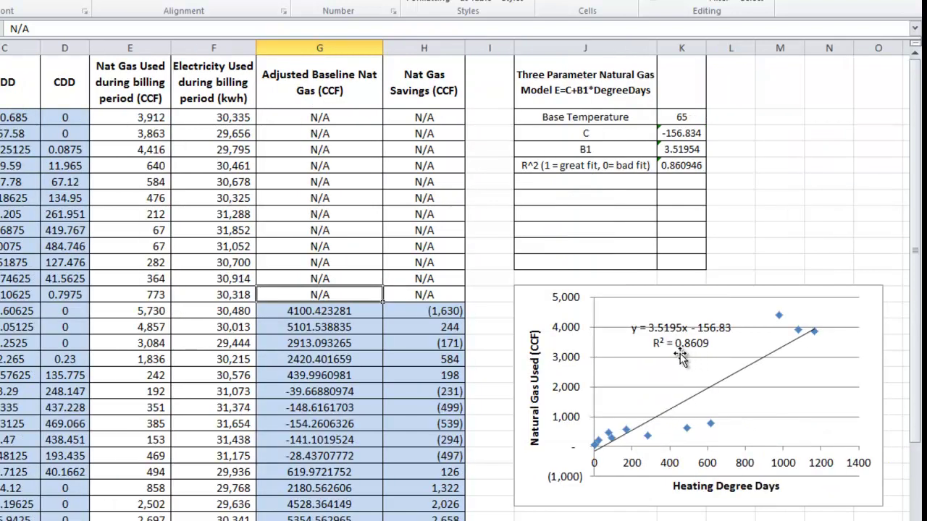
pyautogui.click(684, 117)
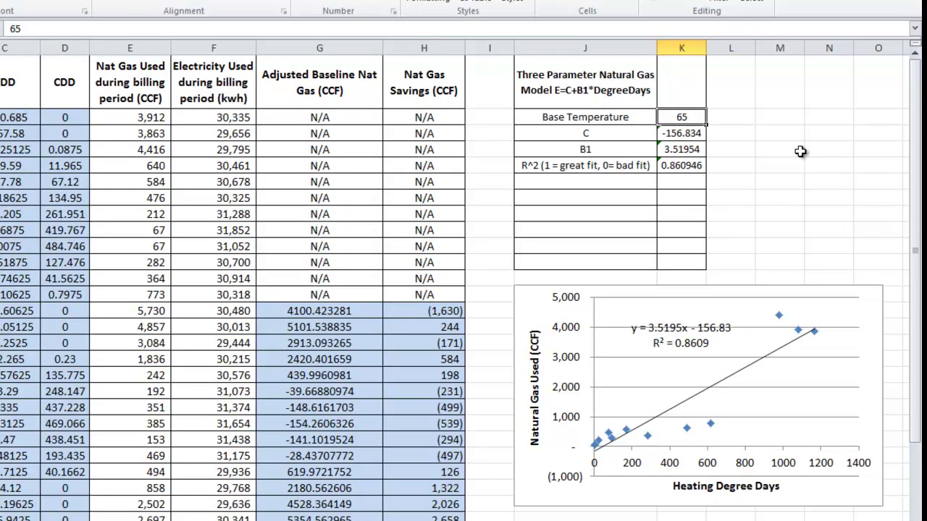
pyautogui.write('75')
pyautogui.press('Return')
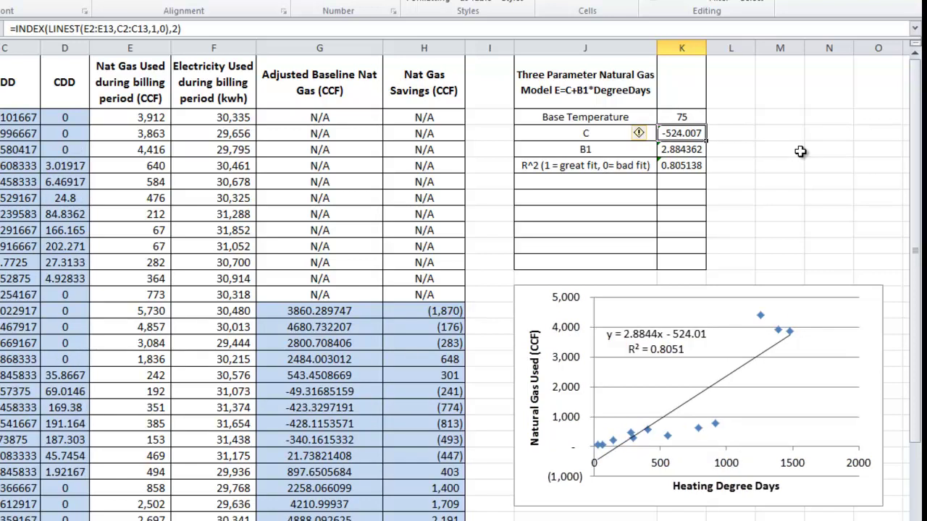
# Step: Raise the model's base temperature to 90 as another trial of the regression fit
pyautogui.click(679, 118)
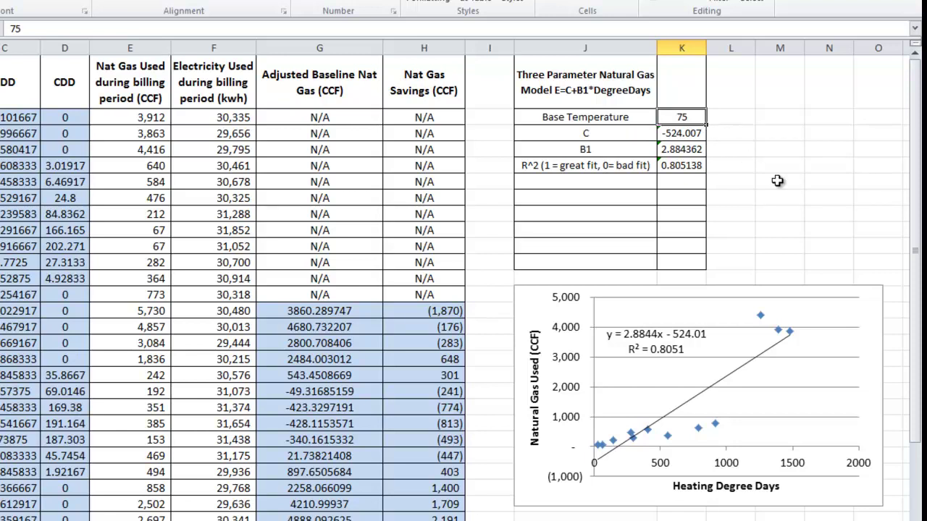
pyautogui.write('90')
pyautogui.press('Return')
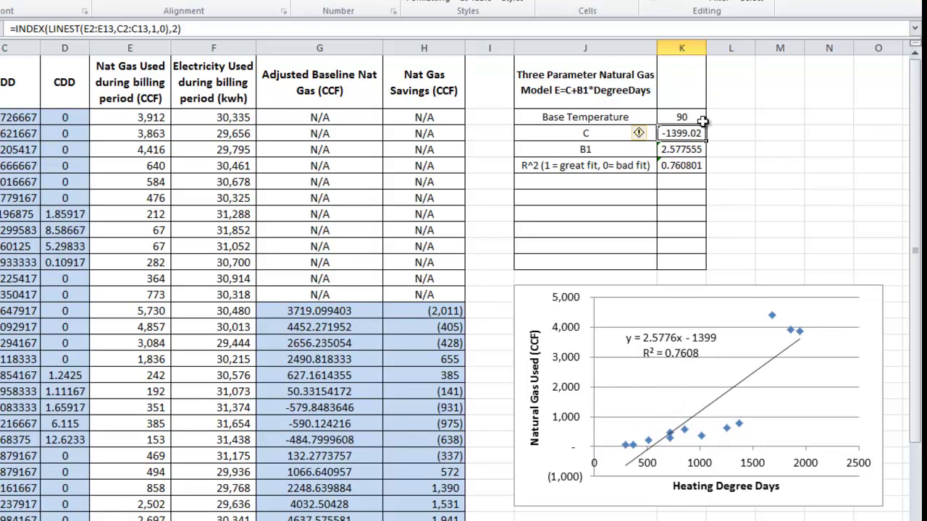
# Step: Set the base temperature of the natural gas model to 60
pyautogui.click(700, 119)
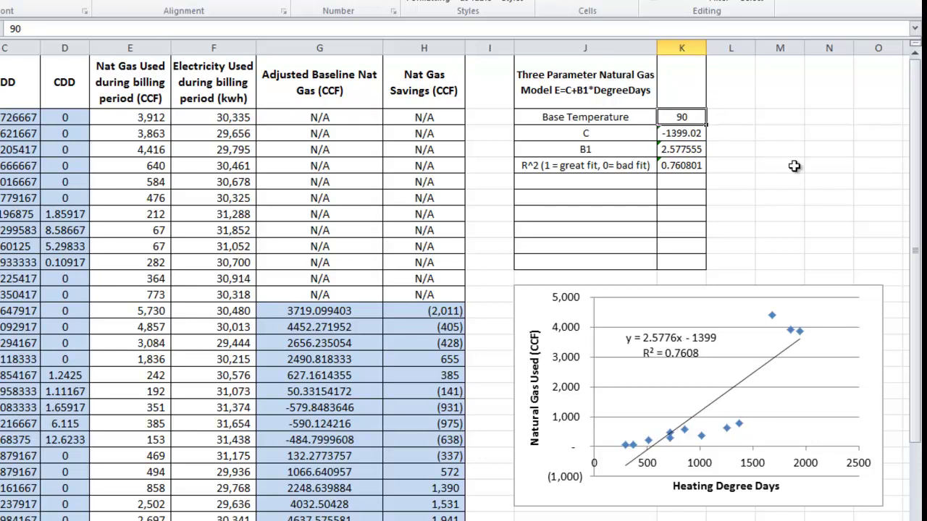
pyautogui.write('60')
pyautogui.press('Return')
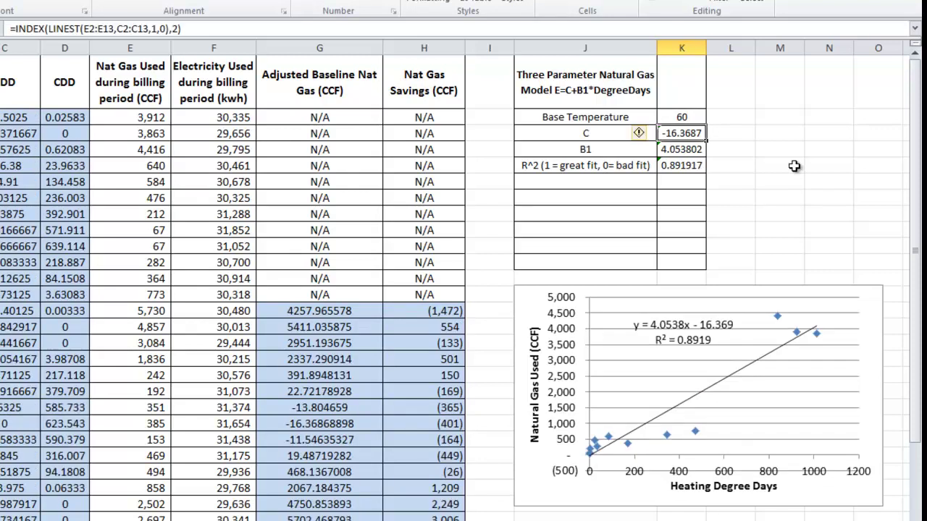
# Step: Try a base temperature of 55 in the natural gas model to test the regression fit
pyautogui.click(688, 118)
pyautogui.write('55')
pyautogui.press('Return')
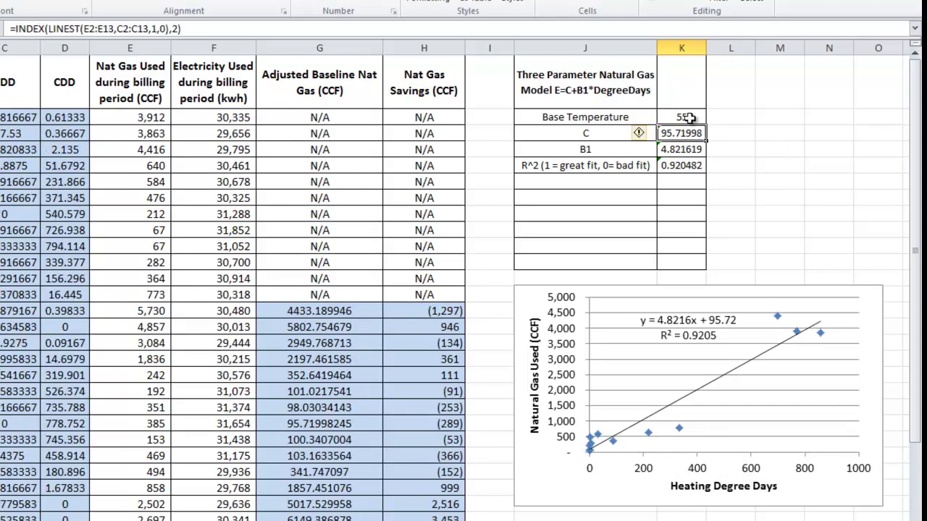
# Step: Lower the natural gas model's base temperature to 45 as another trial of the fit
pyautogui.click(689, 118)
pyautogui.write('45')
pyautogui.press('Return')
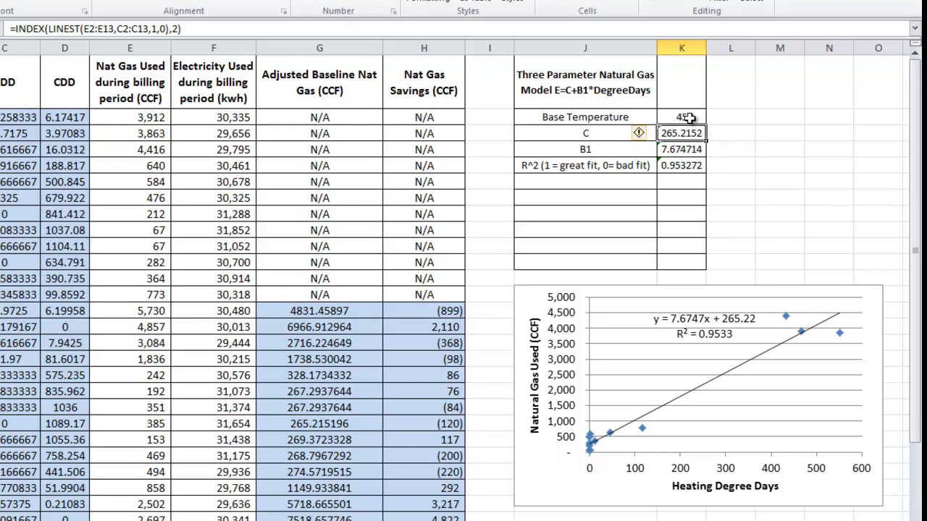
# Step: Test an extreme base temperature of 10 in the three-parameter natural gas model
pyautogui.click(681, 119)
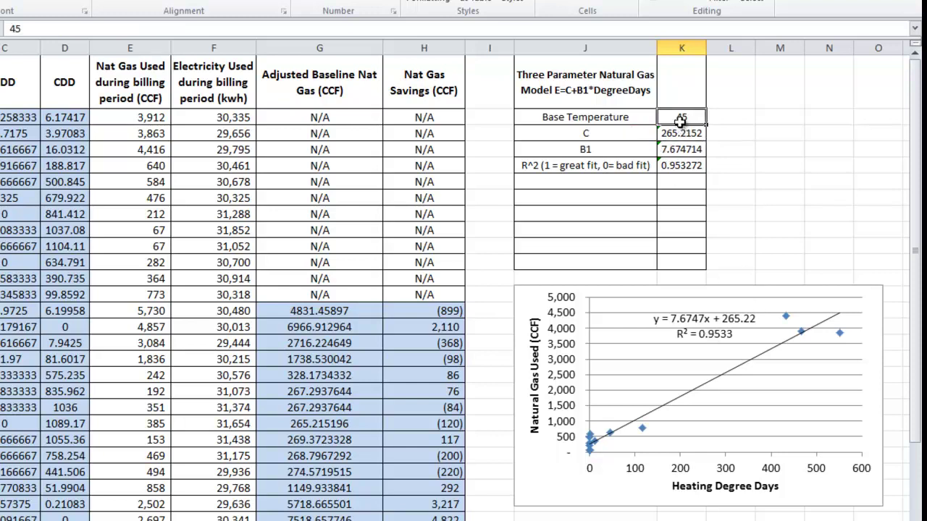
pyautogui.write('10')
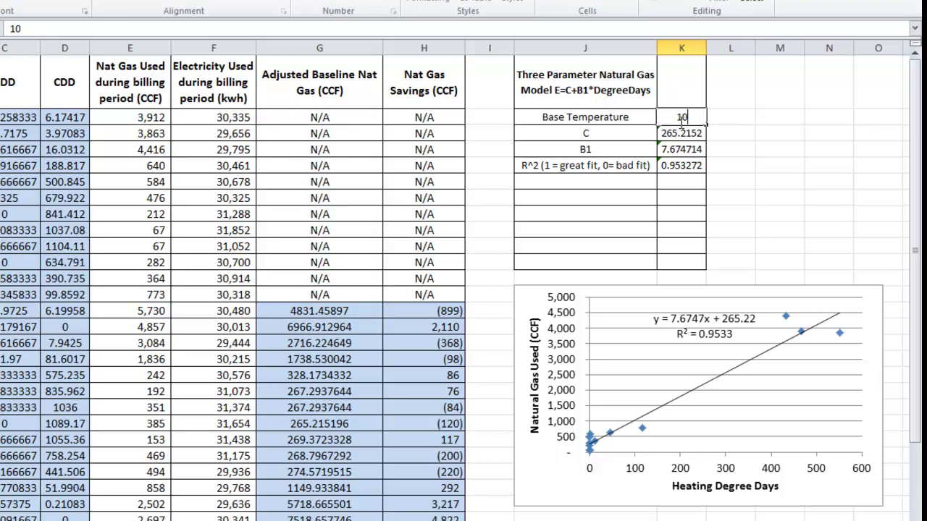
pyautogui.press('Return')
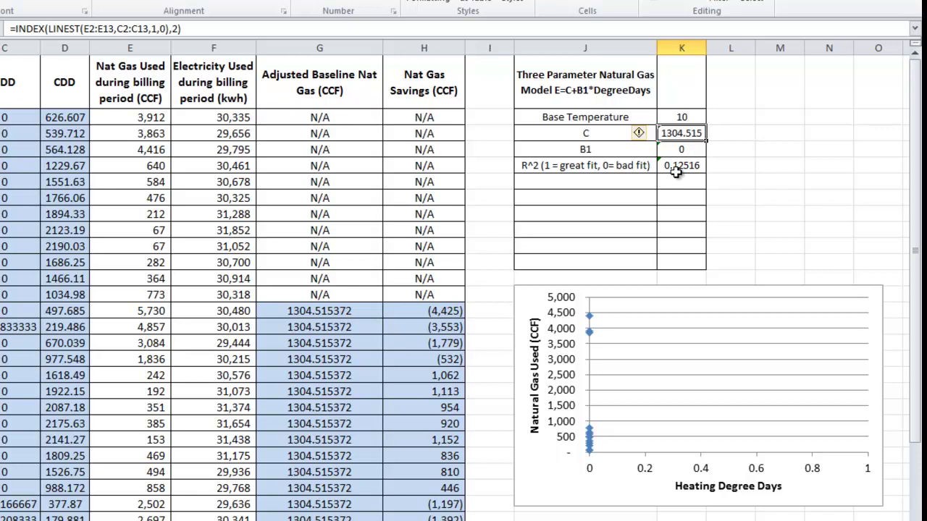
# Step: Set the base temperature of the natural gas model to 20
pyautogui.click(681, 117)
pyautogui.write('20')
pyautogui.press('Return')
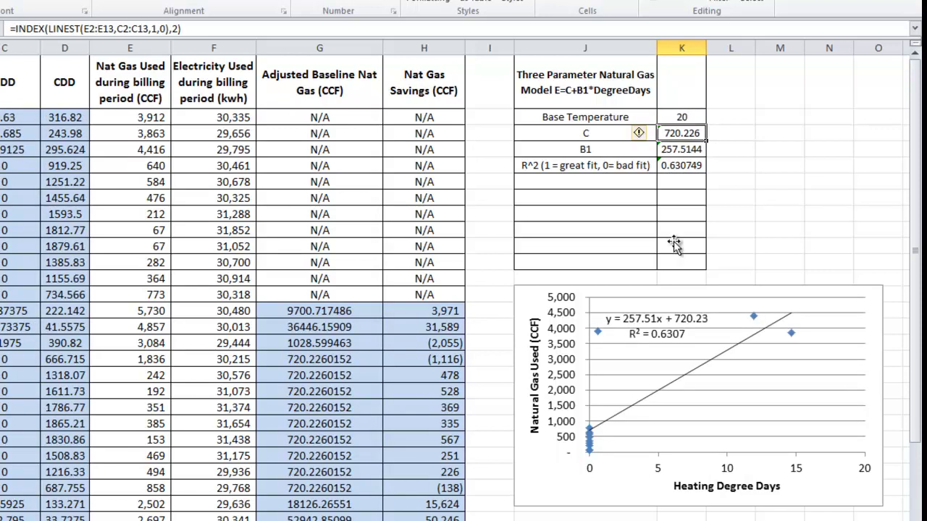